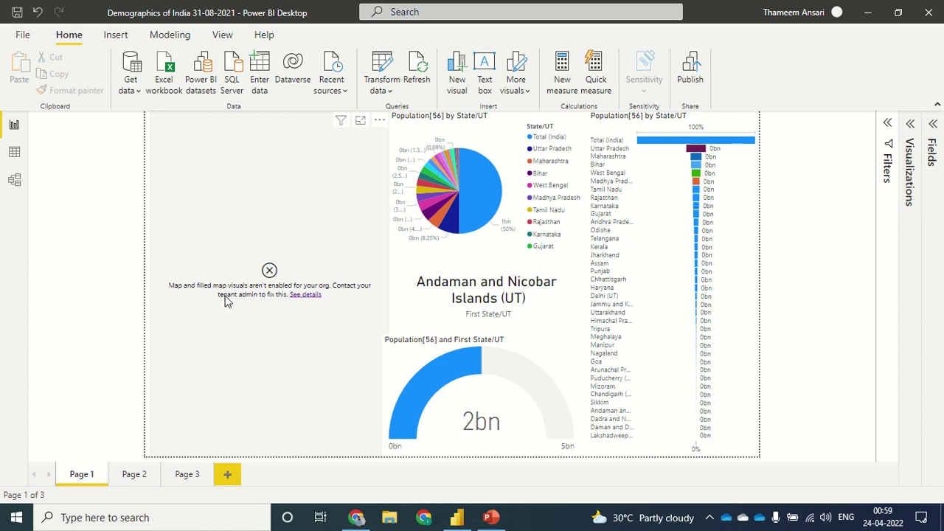
Step: Read the map-disabled notice, then bring up the admin portal tenant settings in Chrome
{"action": "left_click", "coordinate": [308, 295]}
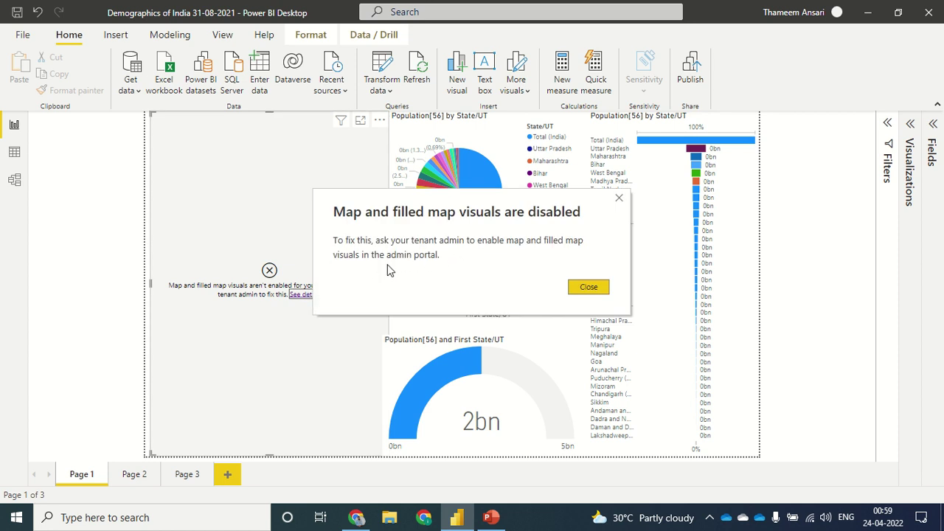
{"action": "left_click", "coordinate": [588, 288]}
{"action": "left_click", "coordinate": [357, 519]}
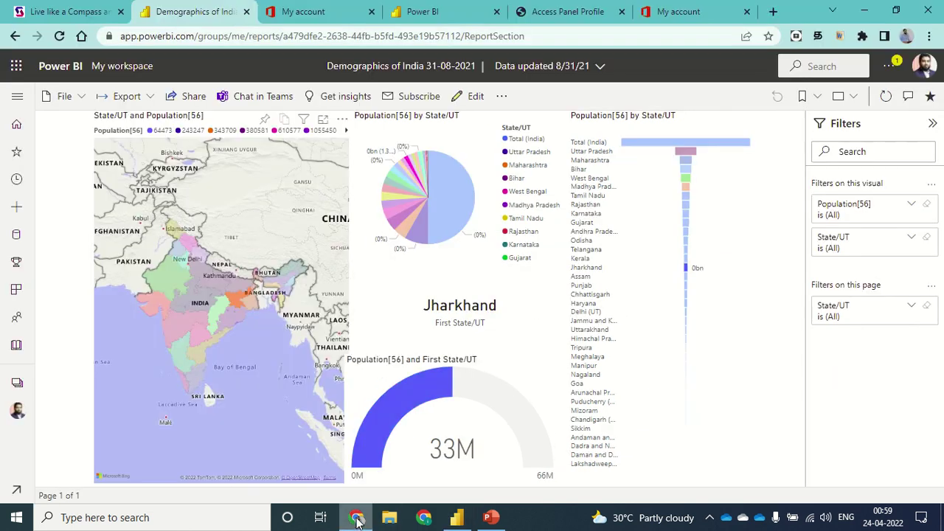
{"action": "left_click", "coordinate": [428, 12]}
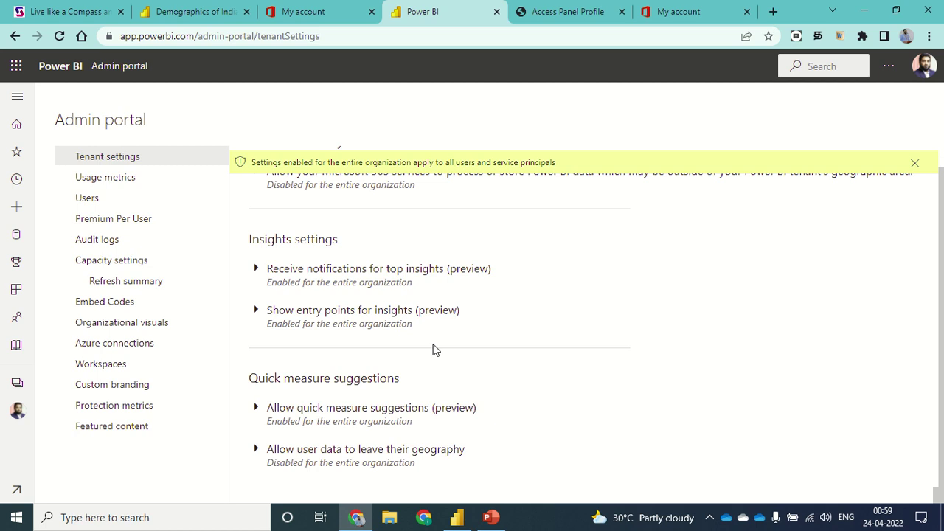
Step: Scroll the tenant settings to 'Map and filled map visuals' and confirm it's enabled organization-wide
{"action": "scroll", "coordinate": [434, 349], "scroll_direction": "up", "scroll_amount": 5}
{"action": "scroll", "coordinate": [433, 349], "scroll_direction": "up", "scroll_amount": 3}
{"action": "scroll", "coordinate": [433, 349], "scroll_direction": "up", "scroll_amount": 3}
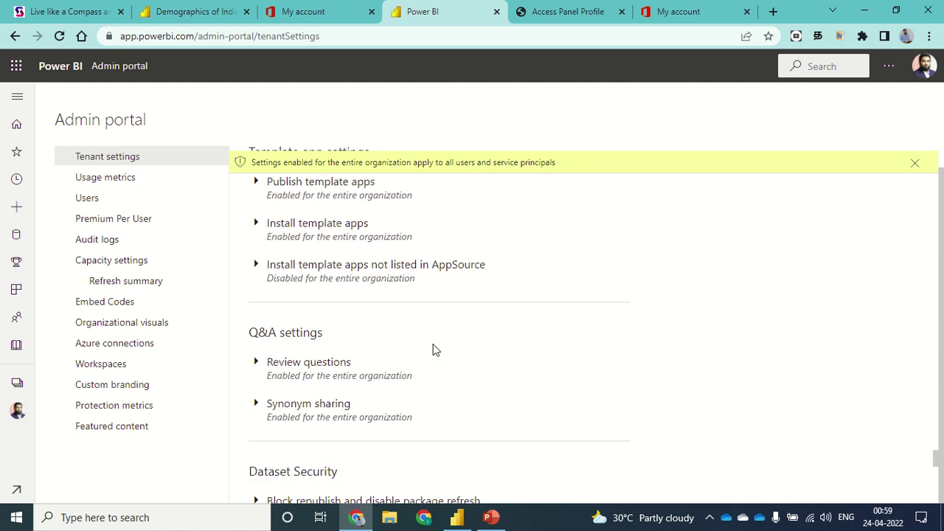
{"action": "scroll", "coordinate": [434, 349], "scroll_direction": "up", "scroll_amount": 3}
{"action": "scroll", "coordinate": [433, 349], "scroll_direction": "up", "scroll_amount": 2}
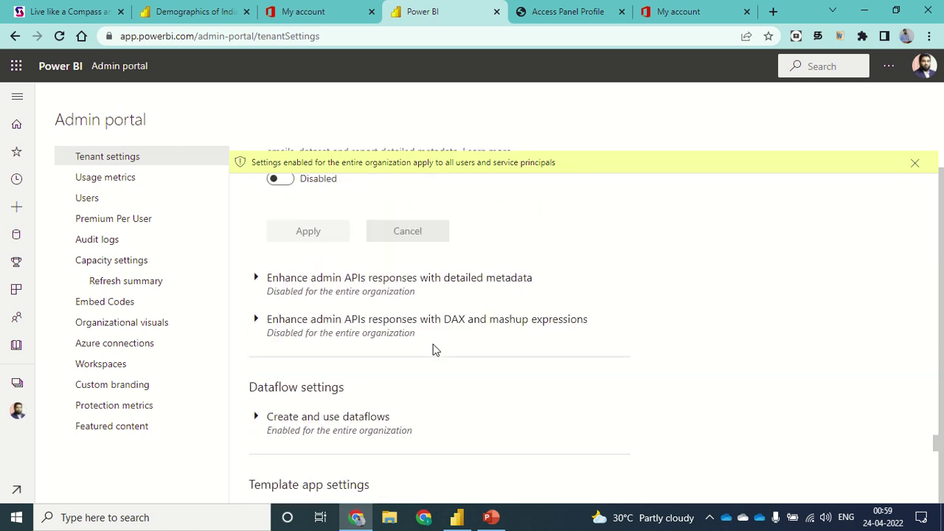
{"action": "scroll", "coordinate": [434, 349], "scroll_direction": "up", "scroll_amount": 1}
{"action": "scroll", "coordinate": [433, 349], "scroll_direction": "up", "scroll_amount": 2}
{"action": "scroll", "coordinate": [434, 349], "scroll_direction": "up", "scroll_amount": 3}
{"action": "scroll", "coordinate": [434, 349], "scroll_direction": "up", "scroll_amount": 1}
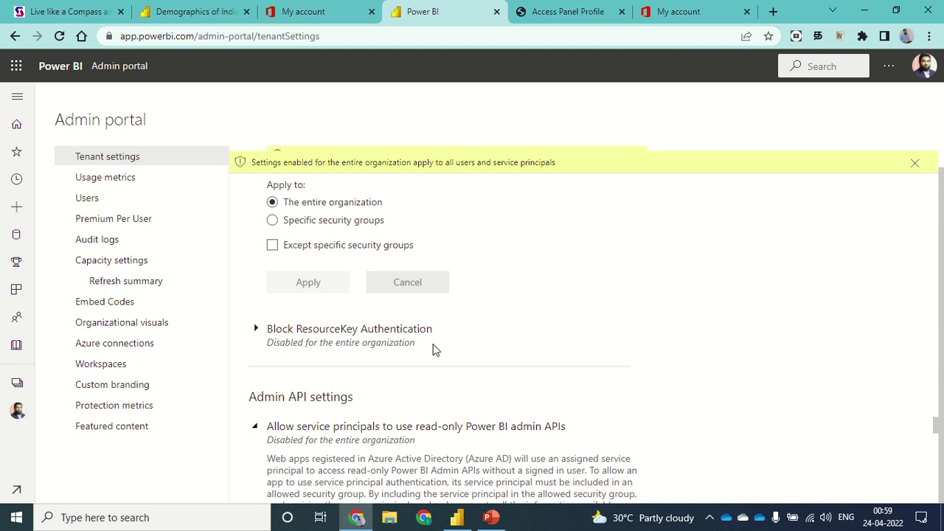
{"action": "scroll", "coordinate": [433, 349], "scroll_direction": "up", "scroll_amount": 3}
{"action": "scroll", "coordinate": [433, 349], "scroll_direction": "up", "scroll_amount": 2}
{"action": "scroll", "coordinate": [433, 348], "scroll_direction": "up", "scroll_amount": 1}
{"action": "scroll", "coordinate": [434, 349], "scroll_direction": "up", "scroll_amount": 1}
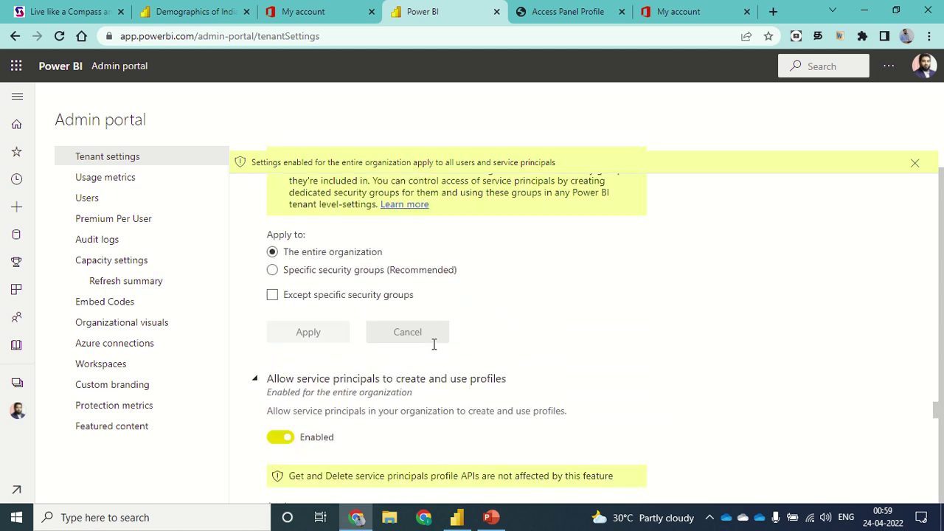
{"action": "scroll", "coordinate": [434, 349], "scroll_direction": "up", "scroll_amount": 2}
{"action": "scroll", "coordinate": [433, 349], "scroll_direction": "up", "scroll_amount": 3}
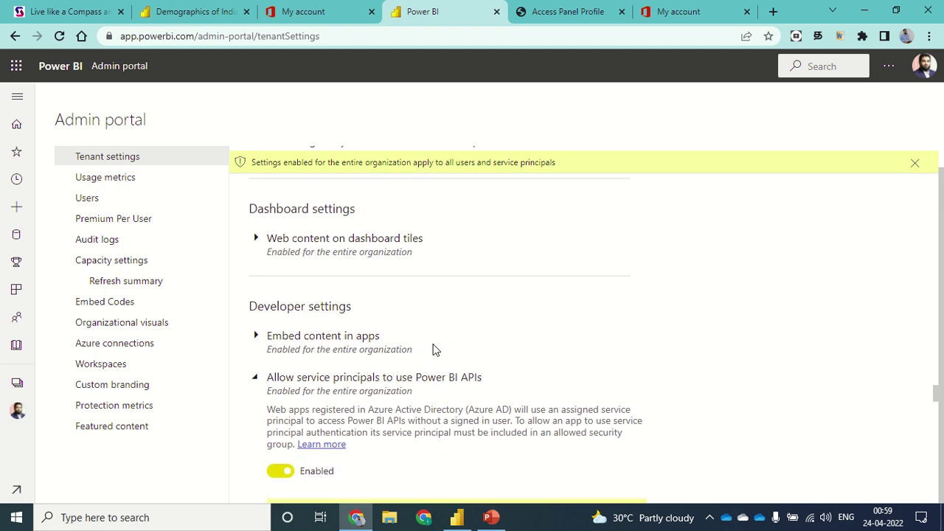
{"action": "scroll", "coordinate": [446, 359], "scroll_direction": "up", "scroll_amount": 3}
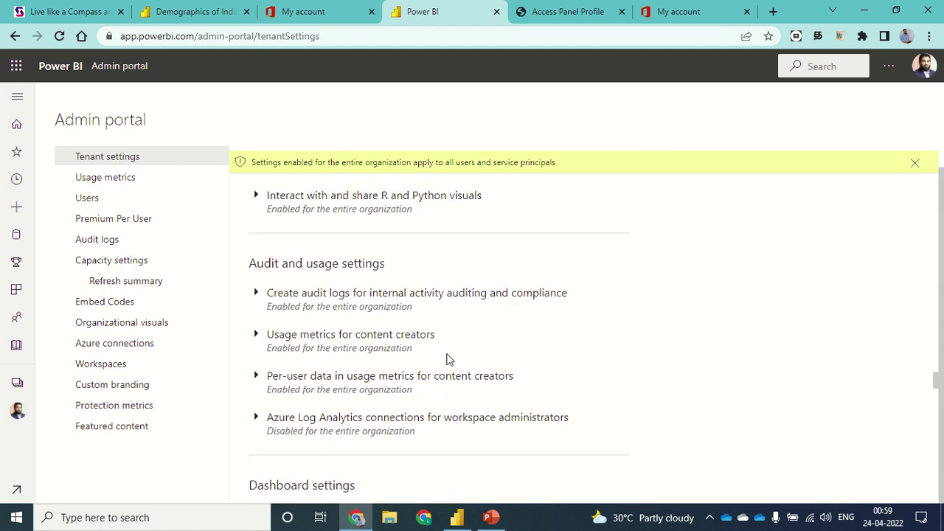
{"action": "scroll", "coordinate": [446, 359], "scroll_direction": "up", "scroll_amount": 2}
{"action": "scroll", "coordinate": [446, 359], "scroll_direction": "up", "scroll_amount": 2}
{"action": "scroll", "coordinate": [446, 359], "scroll_direction": "up", "scroll_amount": 3}
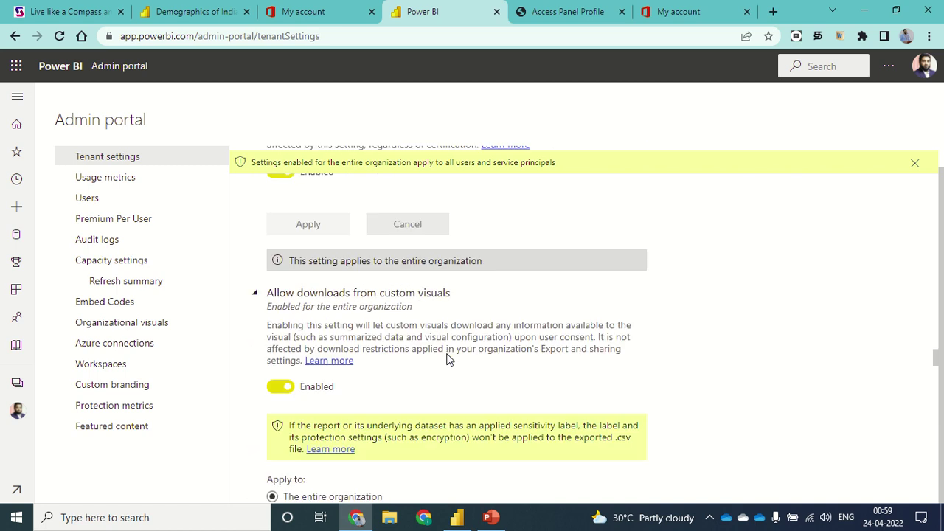
{"action": "scroll", "coordinate": [448, 354], "scroll_direction": "up", "scroll_amount": 3}
{"action": "scroll", "coordinate": [448, 354], "scroll_direction": "up", "scroll_amount": 1}
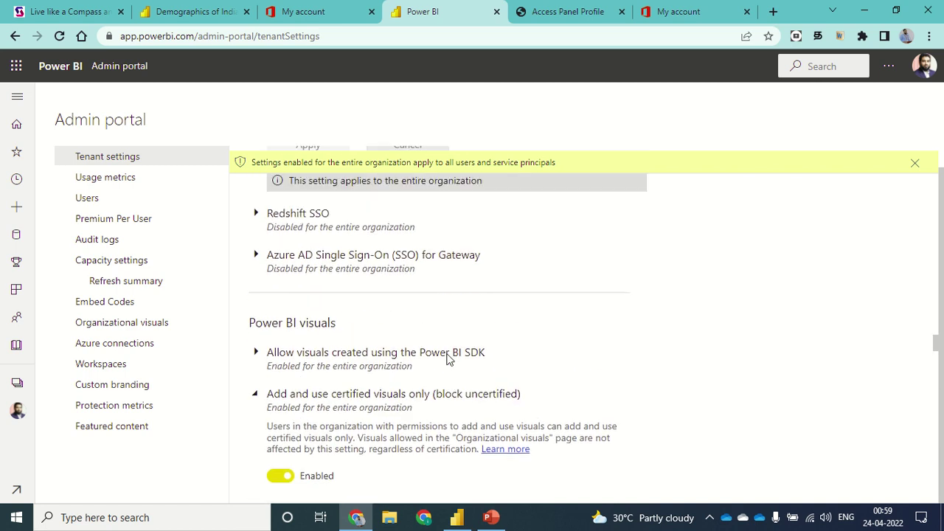
{"action": "scroll", "coordinate": [449, 359], "scroll_direction": "up", "scroll_amount": 3}
{"action": "scroll", "coordinate": [448, 384], "scroll_direction": "up", "scroll_amount": 3}
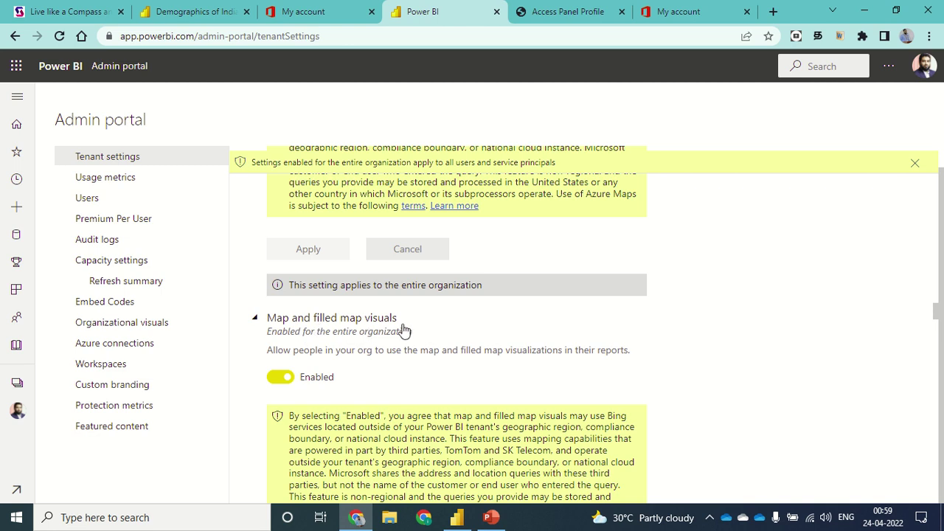
{"action": "scroll", "coordinate": [377, 326], "scroll_direction": "down", "scroll_amount": 1}
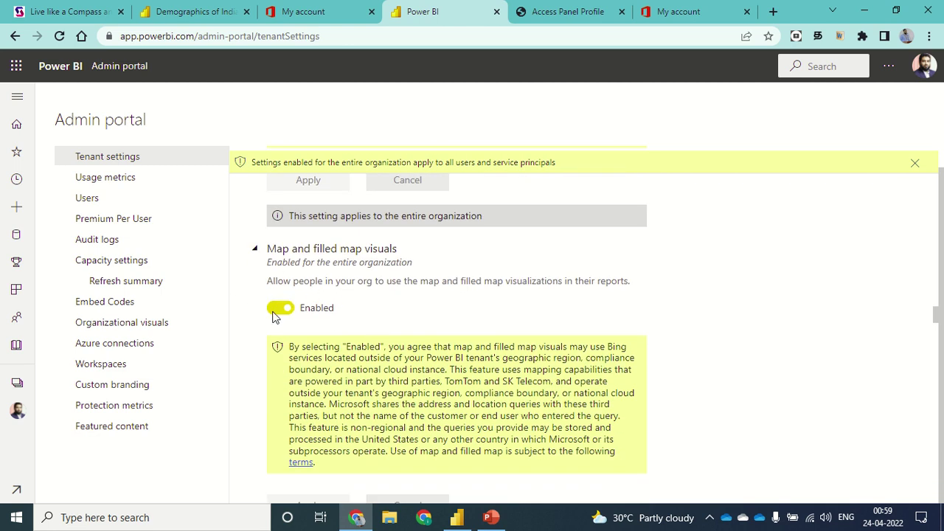
{"action": "scroll", "coordinate": [292, 310], "scroll_direction": "down", "scroll_amount": 3}
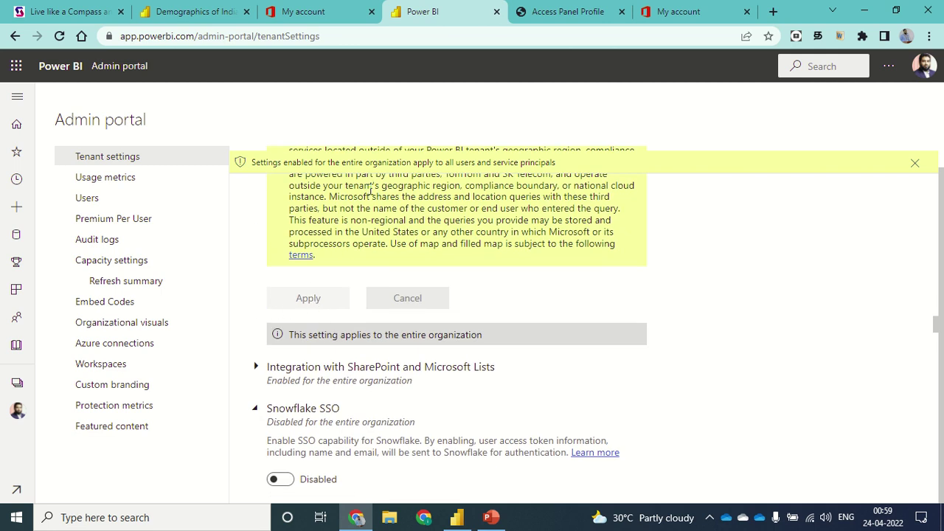
Step: Check the web report's map, then close Power BI Desktop, saving the report
{"action": "left_click", "coordinate": [195, 12]}
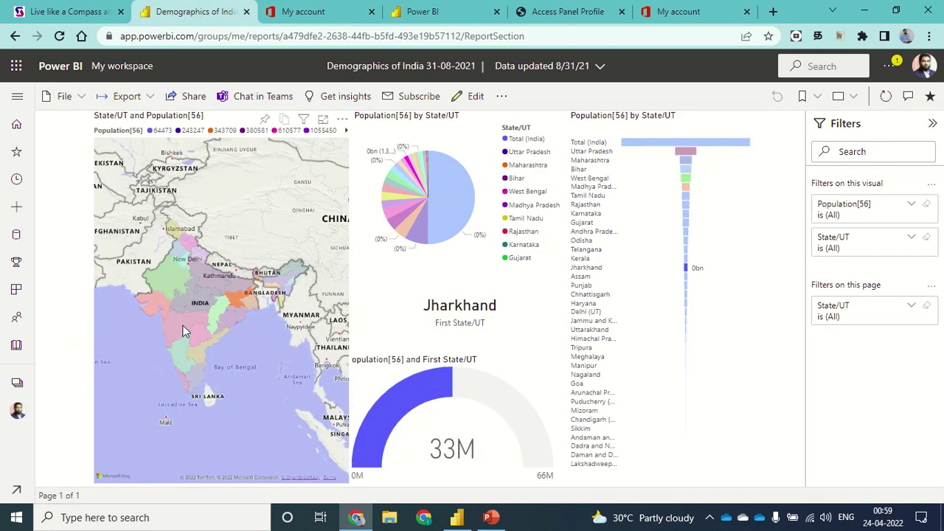
{"action": "mouse_move", "coordinate": [451, 420]}
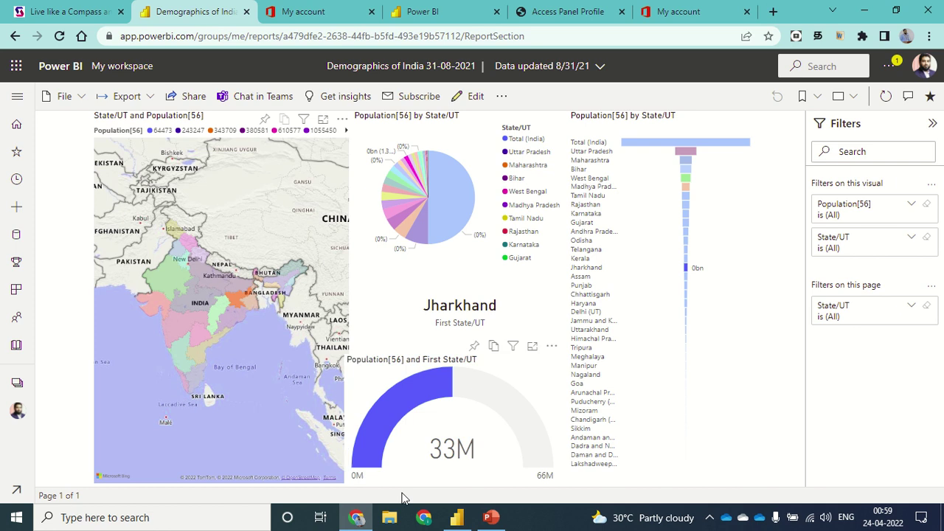
{"action": "left_click", "coordinate": [457, 517]}
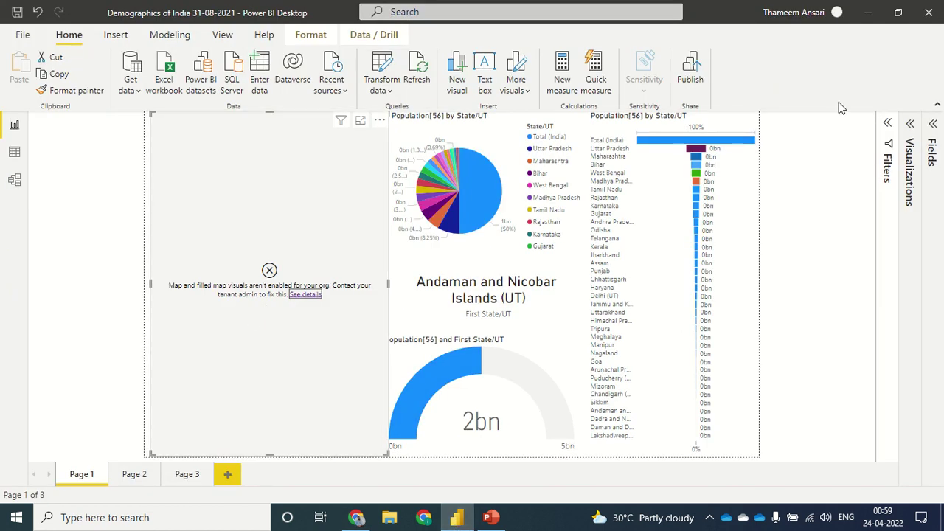
{"action": "left_click", "coordinate": [928, 13]}
{"action": "left_click", "coordinate": [484, 284]}
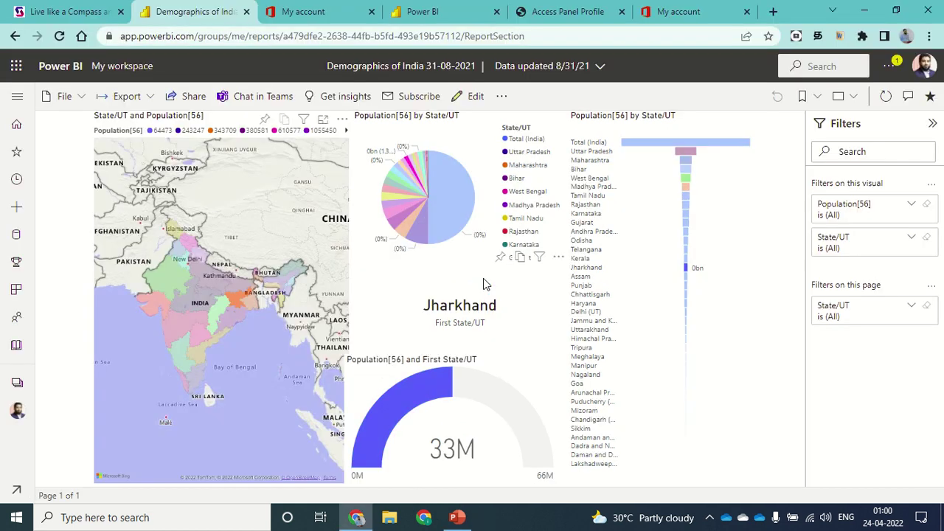
Step: Launch Power BI Desktop from the Office folder in the Start menu
{"action": "left_click", "coordinate": [17, 517]}
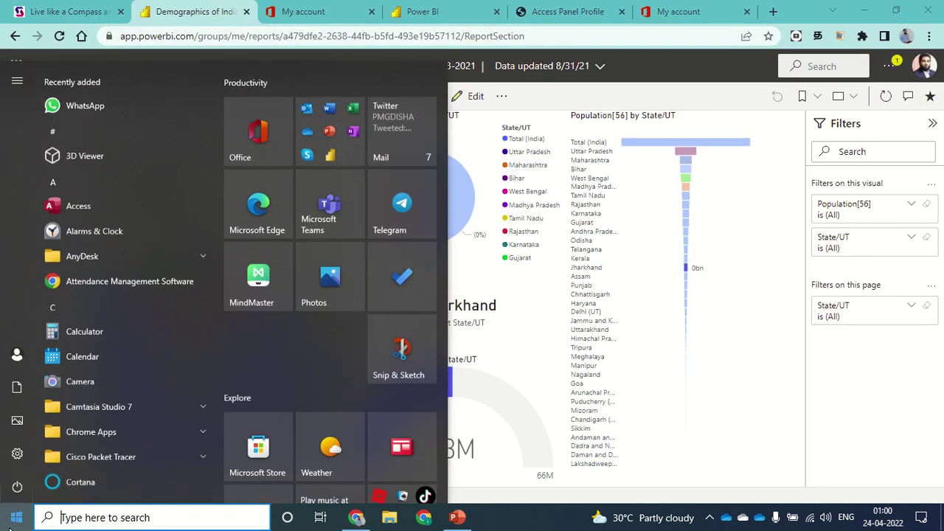
{"action": "left_click", "coordinate": [322, 148]}
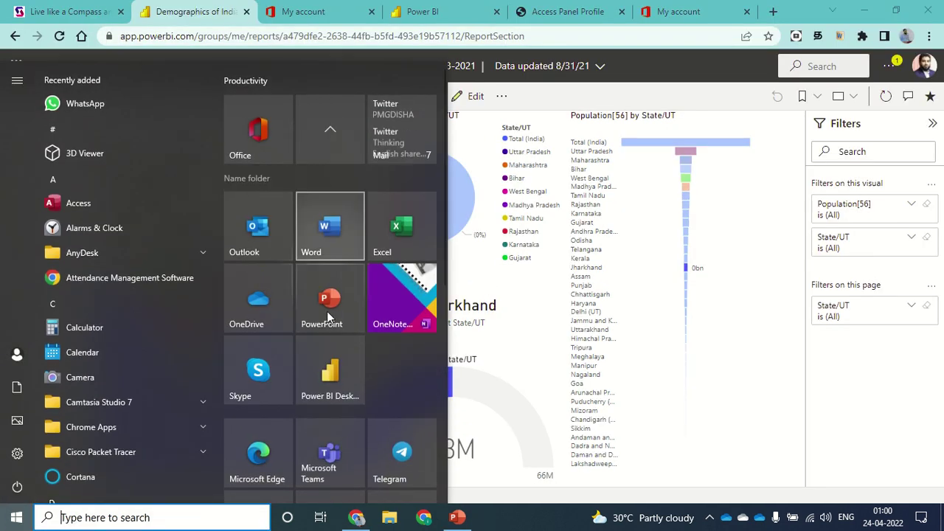
{"action": "left_click", "coordinate": [333, 376]}
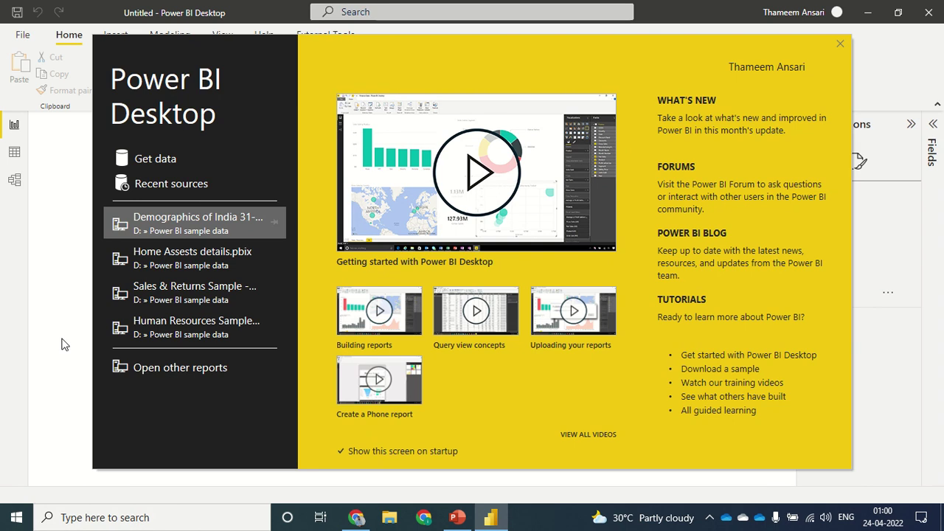
Step: Open the recent Demographics of India report from the start screen
{"action": "left_click", "coordinate": [177, 219]}
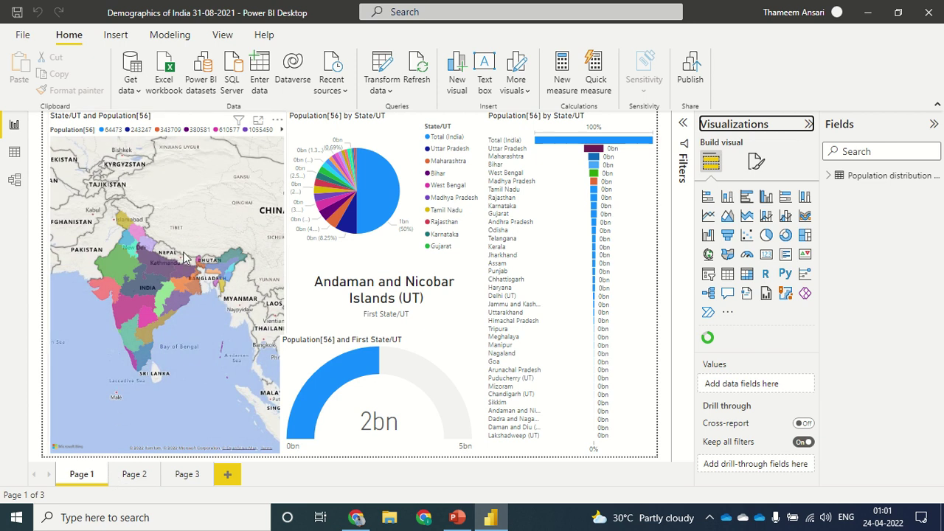
Step: Zoom the filled map and pick Madhya Pradesh, Chhattisgarh and Tamil Nadu to cross-filter
{"action": "scroll", "coordinate": [165, 293], "scroll_direction": "up", "scroll_amount": 2}
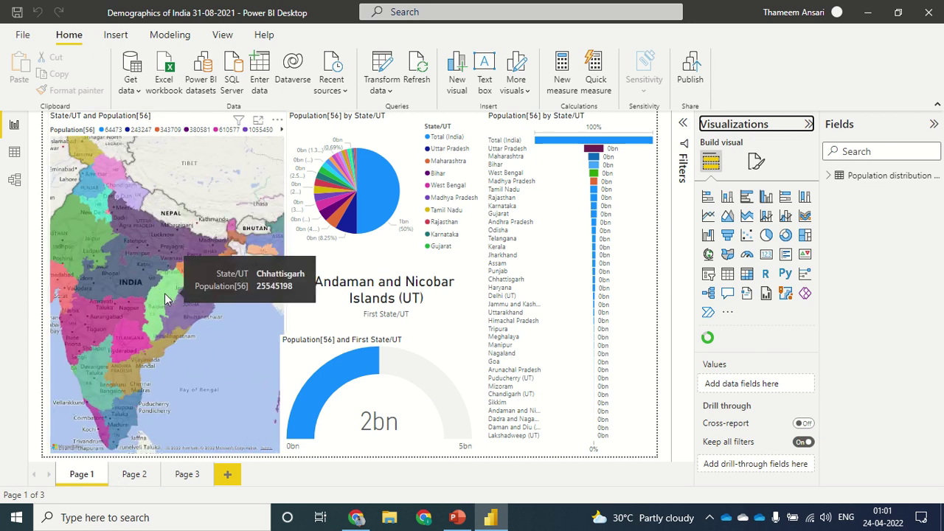
{"action": "left_click_drag", "start_coordinate": [126, 293], "coordinate": [156, 291]}
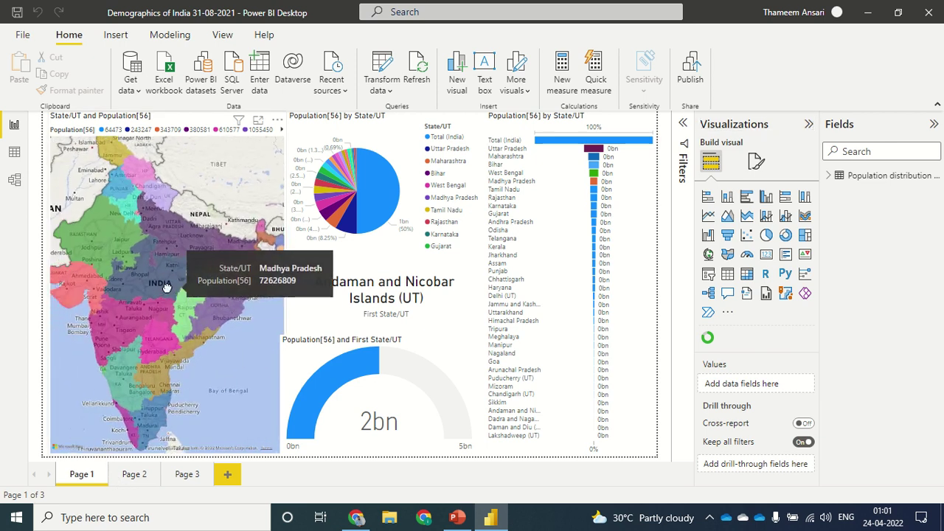
{"action": "left_click", "coordinate": [166, 287]}
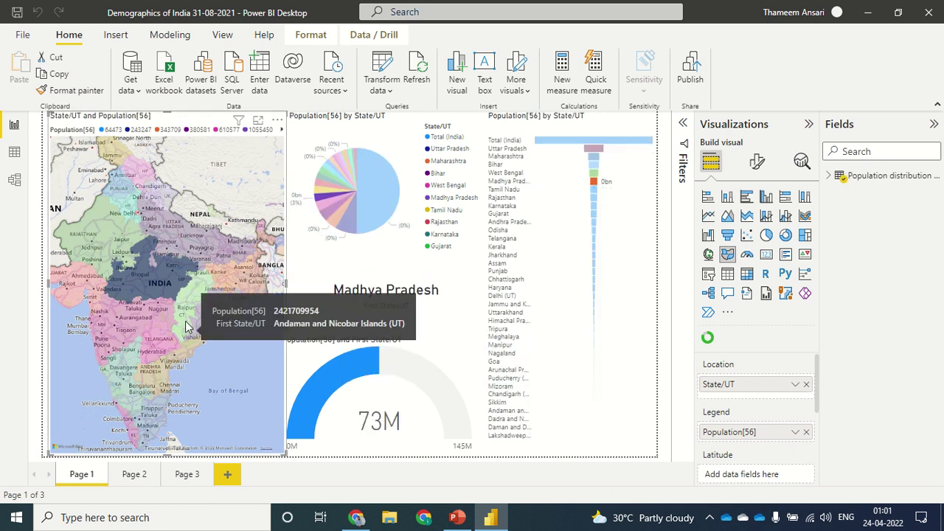
{"action": "left_click", "coordinate": [199, 295]}
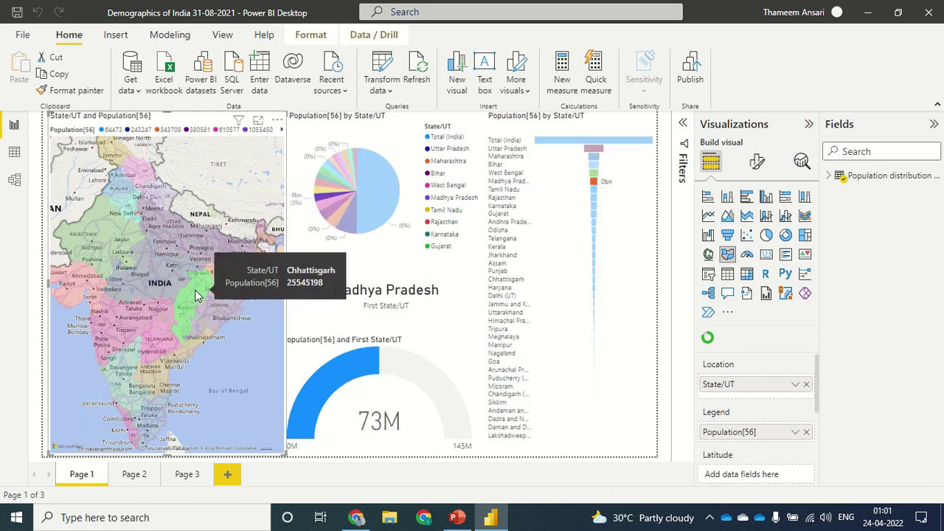
{"action": "left_click", "coordinate": [155, 420]}
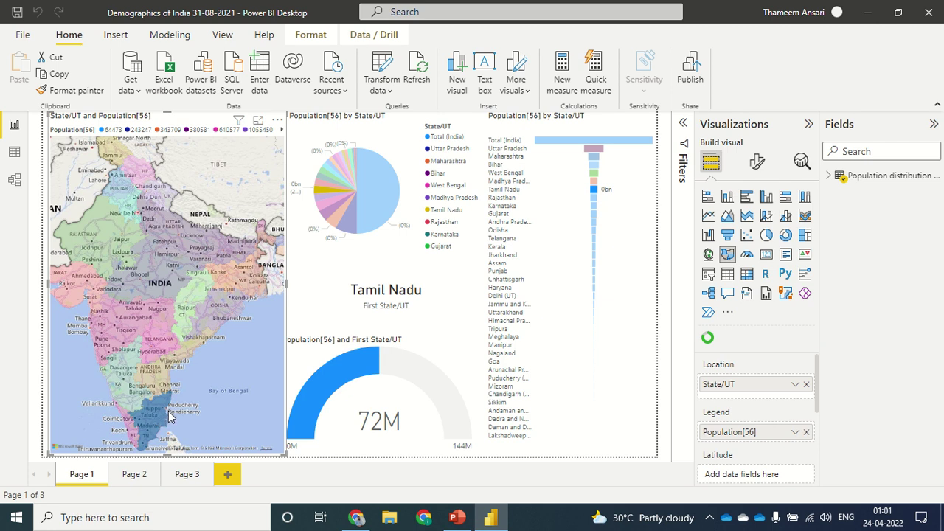
{"action": "mouse_move", "coordinate": [571, 281]}
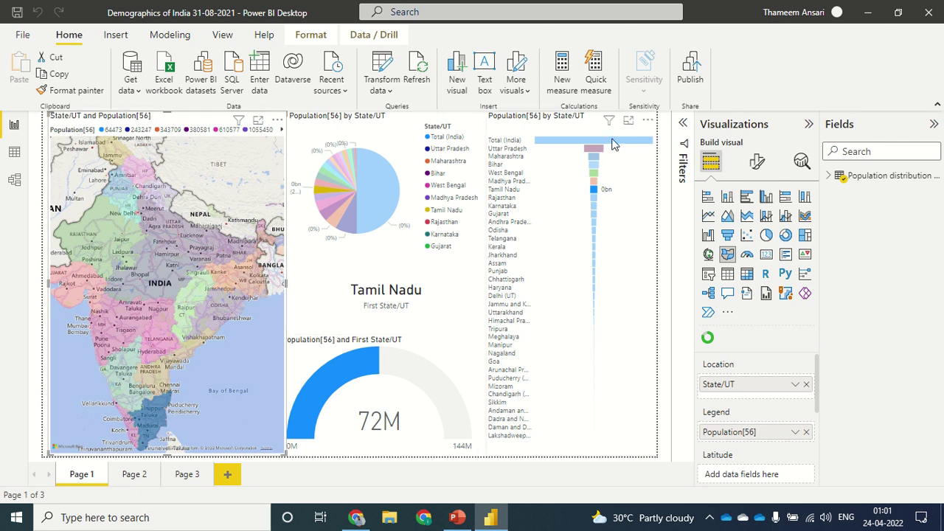
Step: Cross-filter from the bar chart: Total (India), Uttar Pradesh, Maharashtra, another state, Tamil Nadu
{"action": "left_click", "coordinate": [612, 140]}
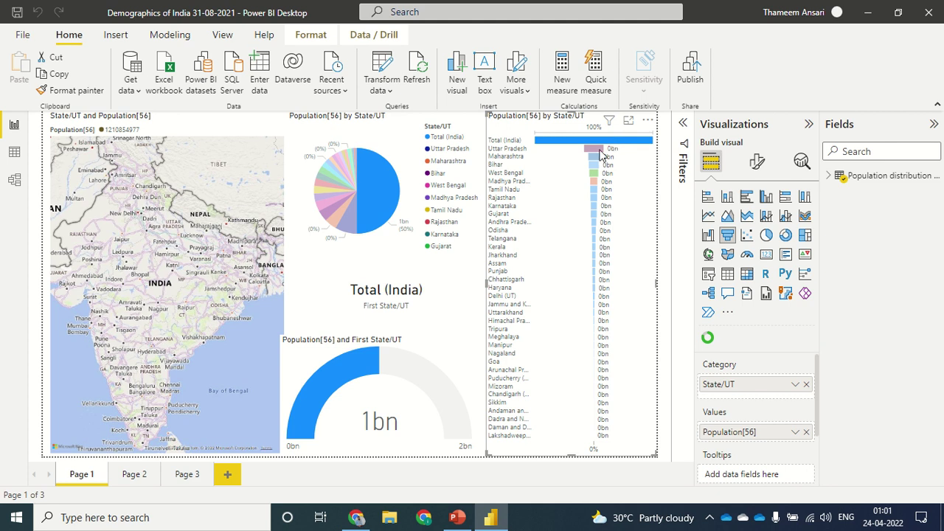
{"action": "left_click", "coordinate": [601, 151]}
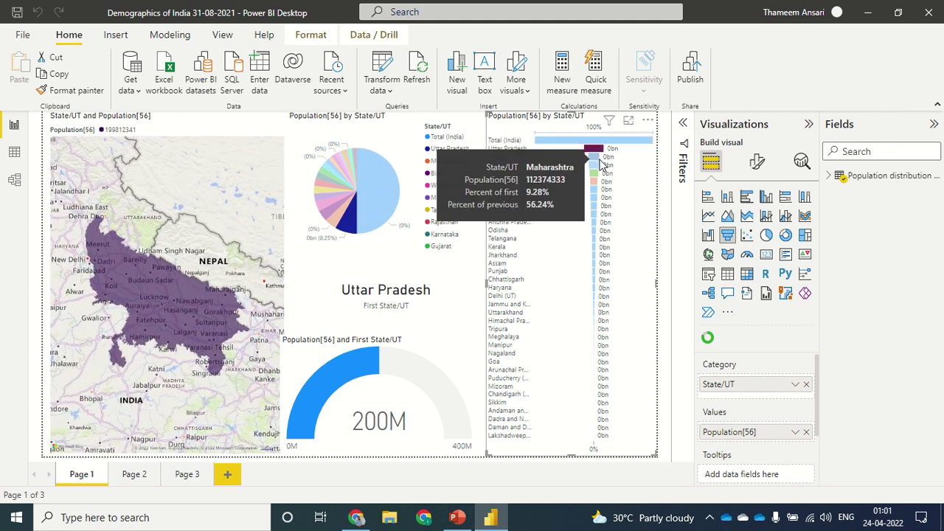
{"action": "left_click", "coordinate": [599, 158]}
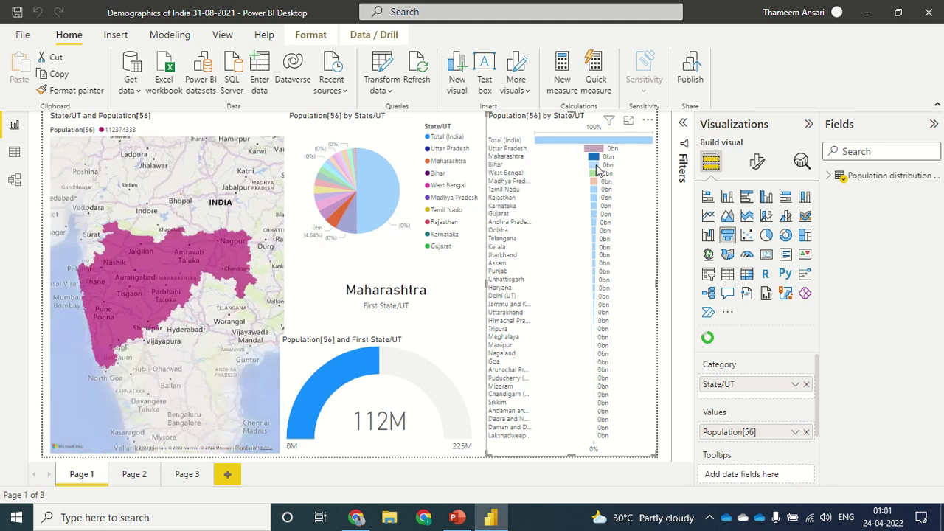
{"action": "left_click", "coordinate": [598, 170]}
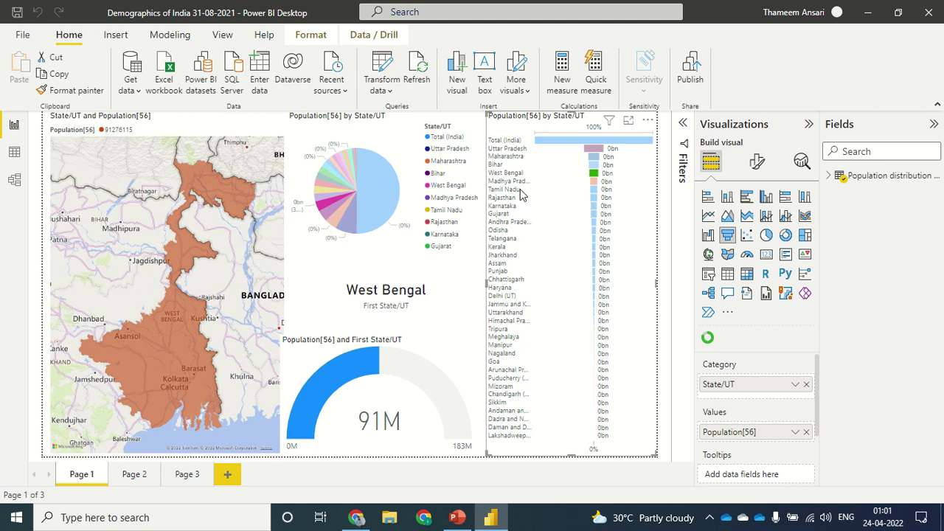
{"action": "left_click", "coordinate": [594, 191]}
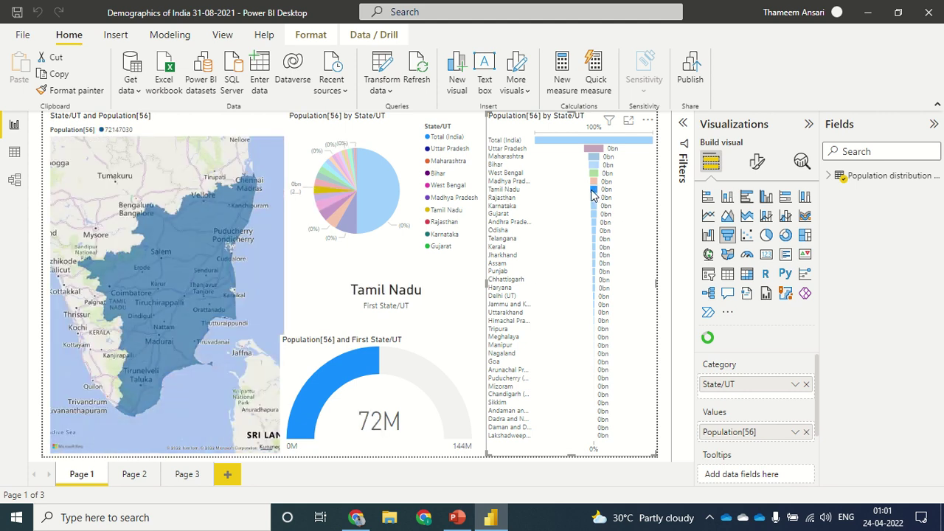
Step: Narrow the gauge from its left edge, then clear the Tamil Nadu filter via the map
{"action": "left_click", "coordinate": [354, 370]}
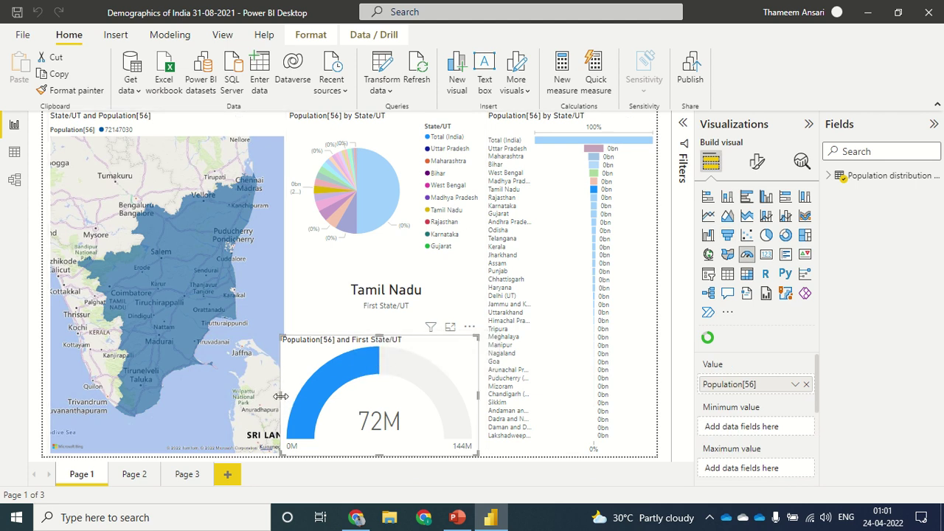
{"action": "left_click_drag", "start_coordinate": [281, 396], "coordinate": [289, 398]}
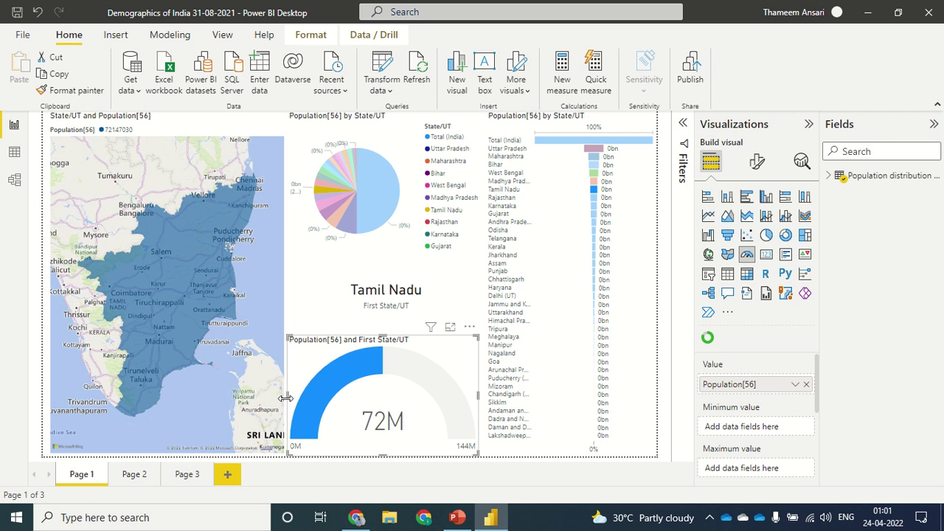
{"action": "left_click", "coordinate": [263, 303]}
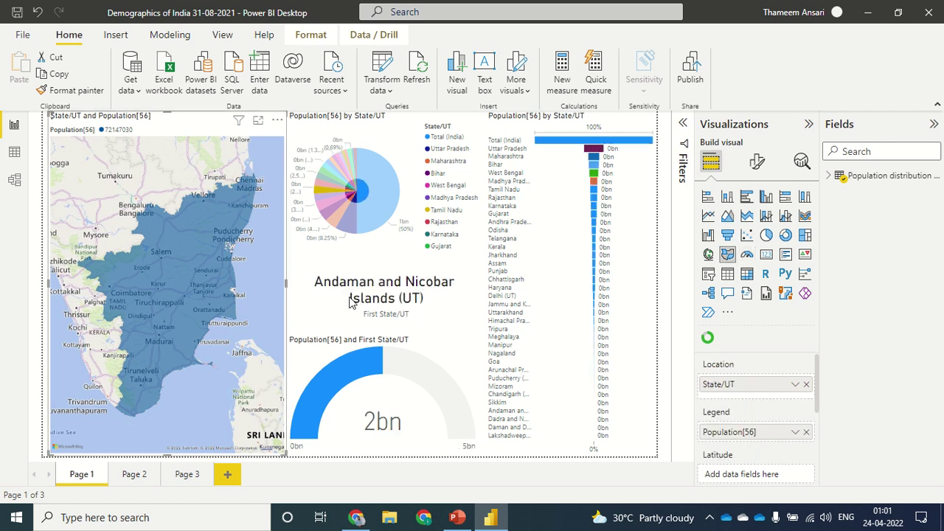